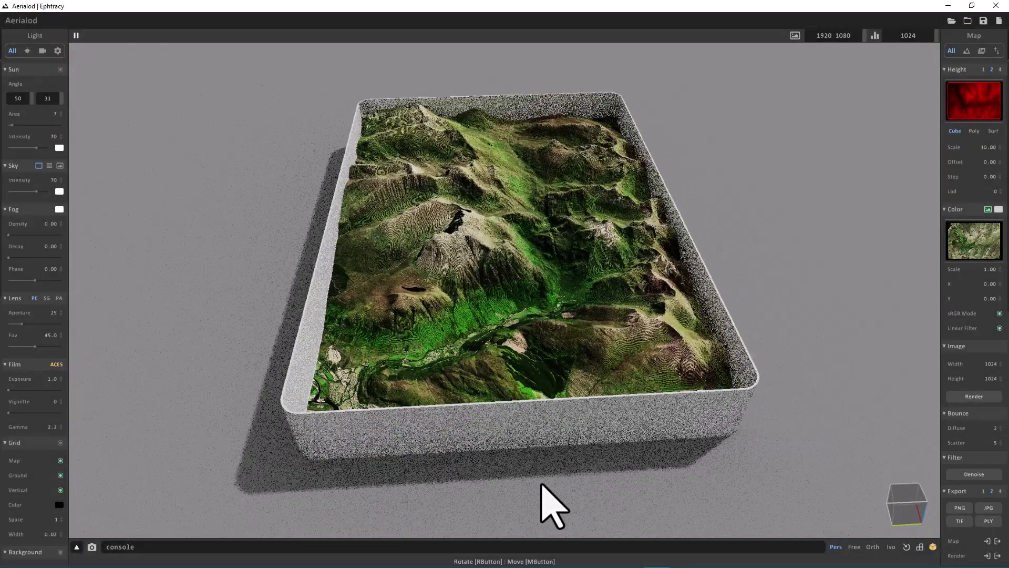
View the mountain terrain from a low angle as white relief, then restore the satellite colours
{"action": "mouse_move", "coordinate": [530, 478]}
{"action": "right_mouse_down"}
{"action": "mouse_move", "coordinate": [505, 462]}
{"action": "mouse_move", "coordinate": [516, 485]}
{"action": "mouse_move", "coordinate": [623, 480]}
{"action": "mouse_move", "coordinate": [636, 461]}
{"action": "right_mouse_up"}
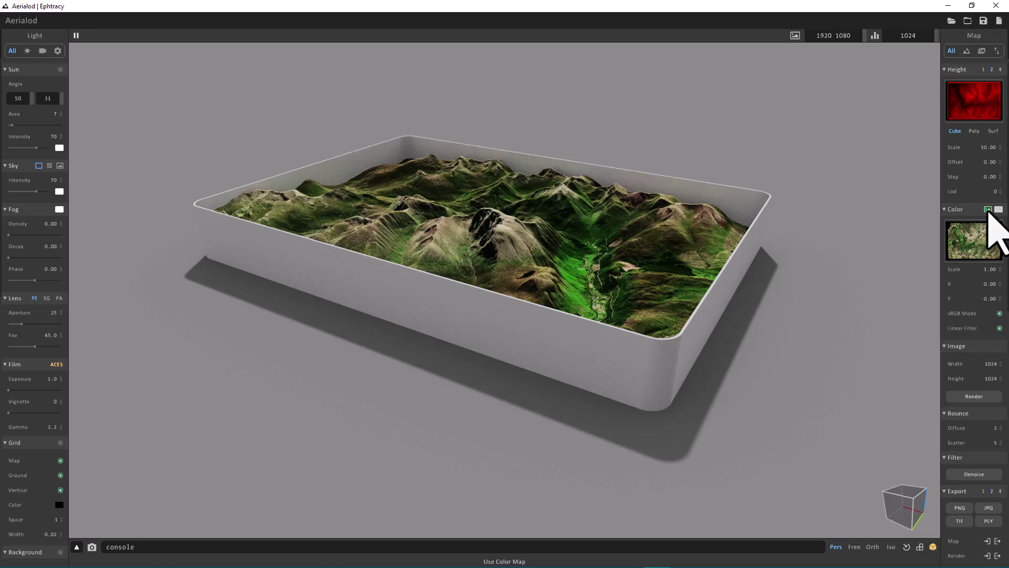
{"action": "left_click", "coordinate": [988, 211]}
{"action": "mouse_move", "coordinate": [789, 298]}
{"action": "right_mouse_down"}
{"action": "mouse_move", "coordinate": [769, 320]}
{"action": "mouse_move", "coordinate": [709, 298]}
{"action": "mouse_move", "coordinate": [683, 300]}
{"action": "mouse_move", "coordinate": [687, 308]}
{"action": "mouse_move", "coordinate": [765, 278]}
{"action": "right_mouse_up"}
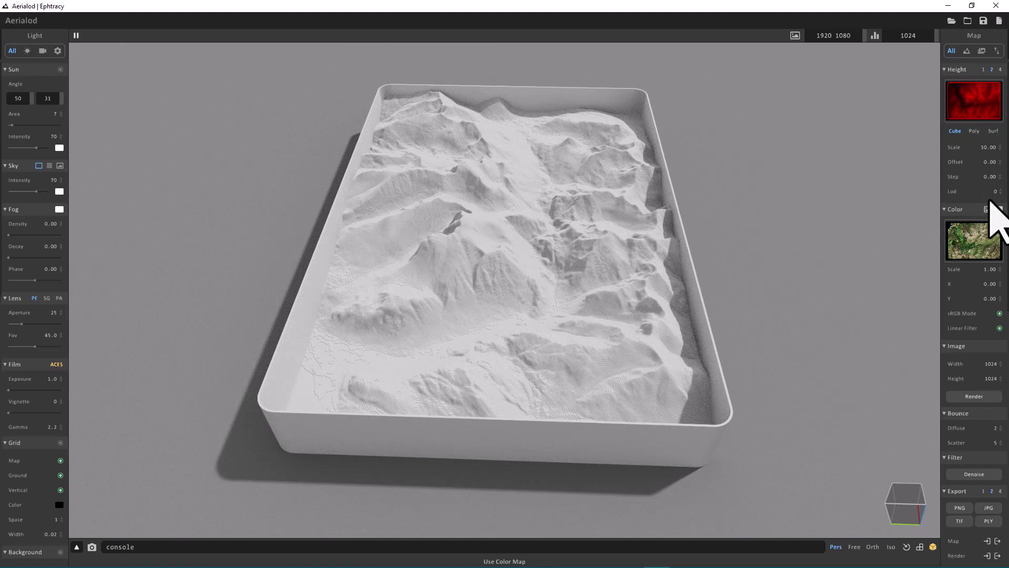
{"action": "right_click_drag", "start_coordinate": [799, 305], "coordinate": [804, 311]}
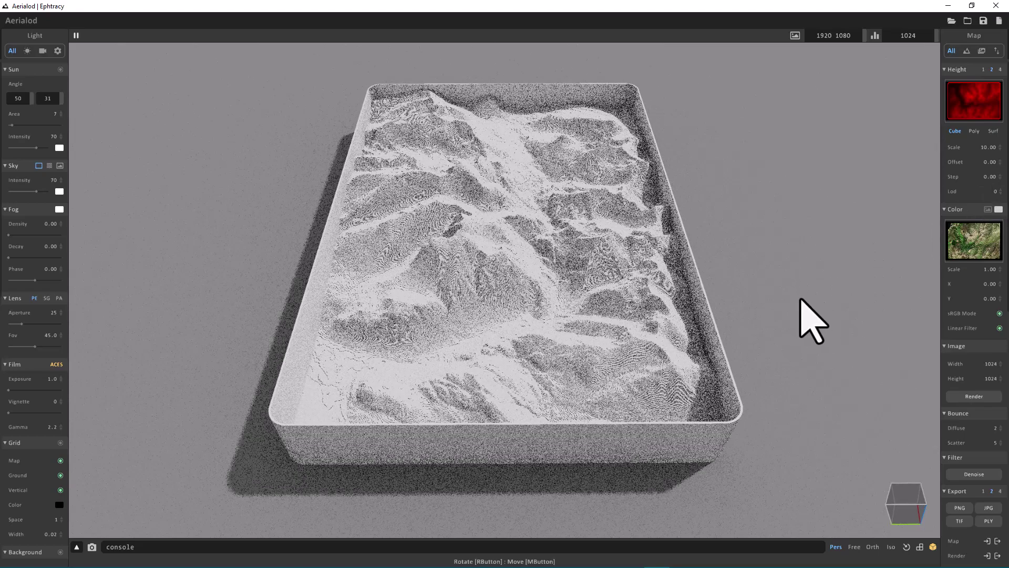
{"action": "left_click", "coordinate": [988, 210]}
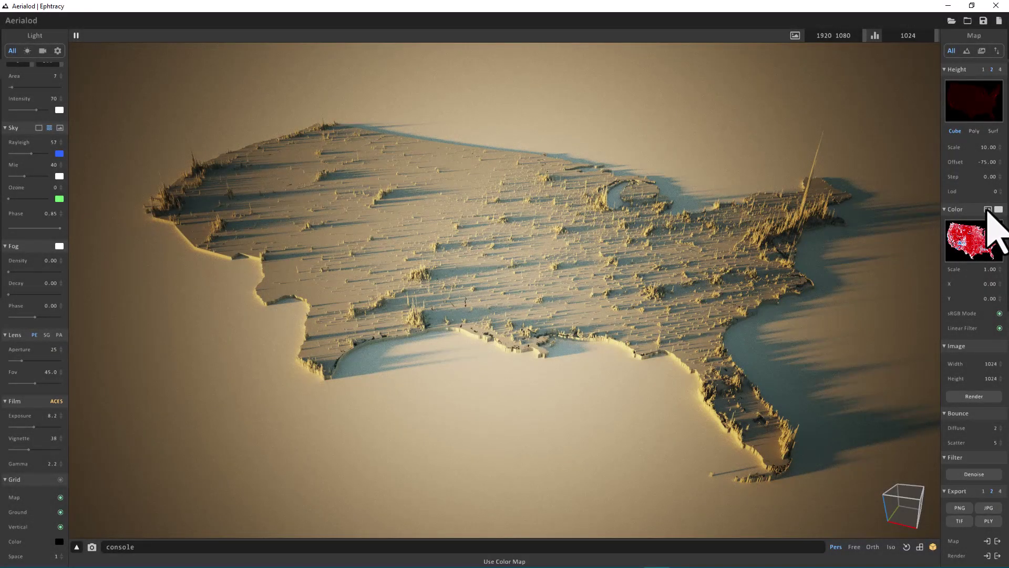
Apply the colour map to the US terrain, then orbit around the SJ89NW city model's corner
{"action": "left_click", "coordinate": [988, 211]}
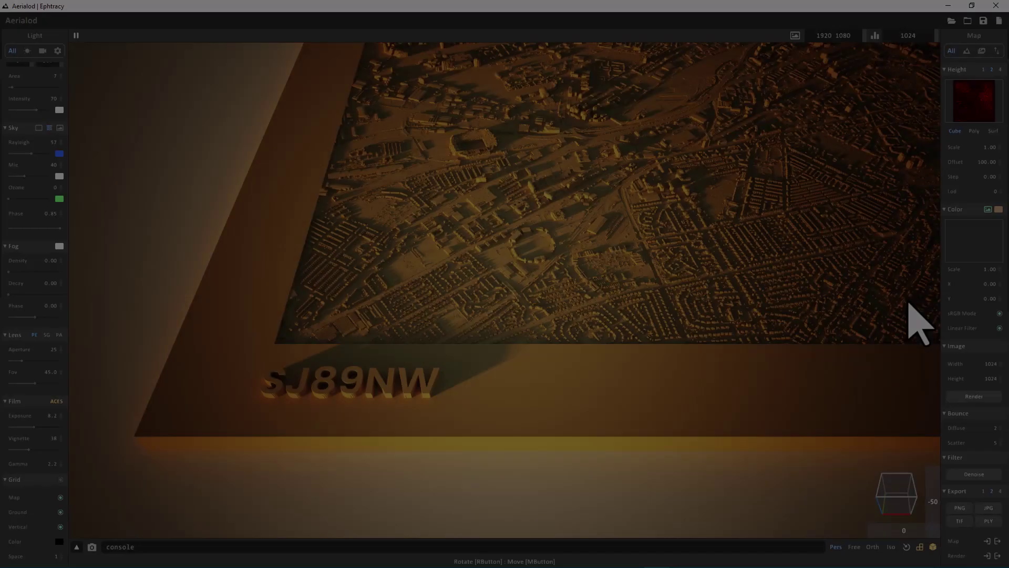
{"action": "mouse_move", "coordinate": [581, 428]}
{"action": "right_mouse_down"}
{"action": "mouse_move", "coordinate": [631, 402]}
{"action": "mouse_move", "coordinate": [568, 415]}
{"action": "mouse_move", "coordinate": [581, 418]}
{"action": "right_mouse_up"}
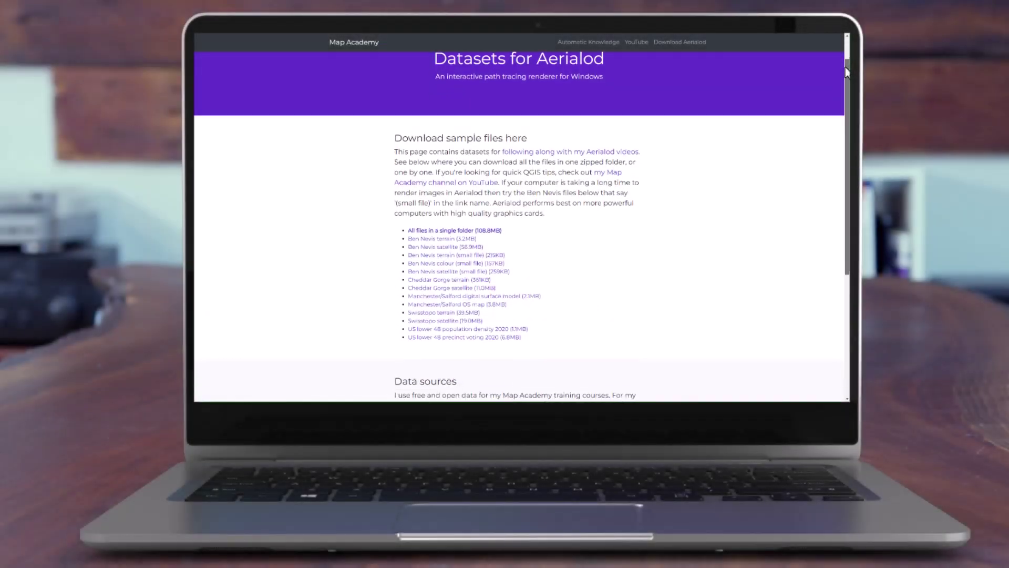
{"action": "left_click_drag", "start_coordinate": [846, 73], "coordinate": [848, 195]}
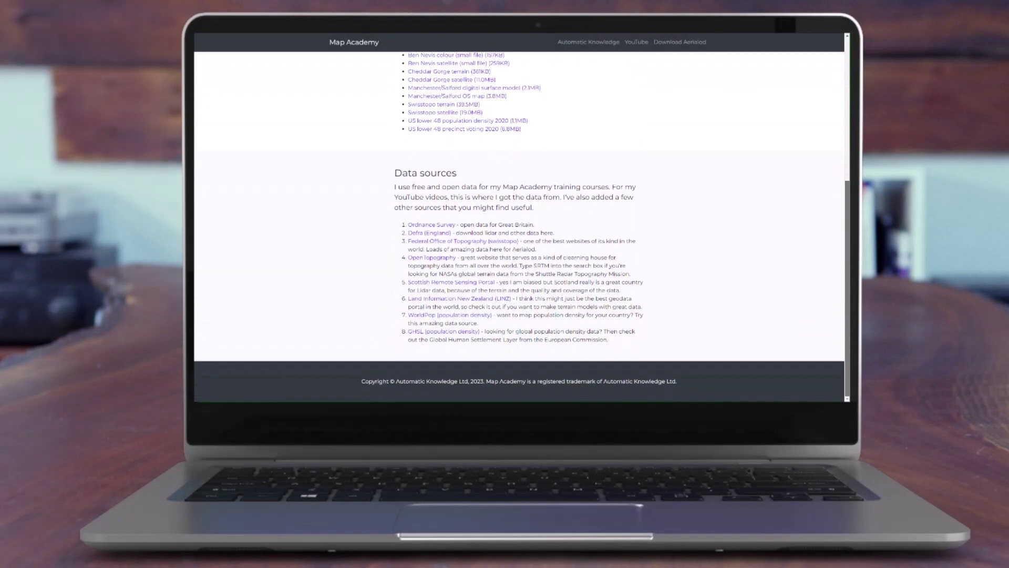